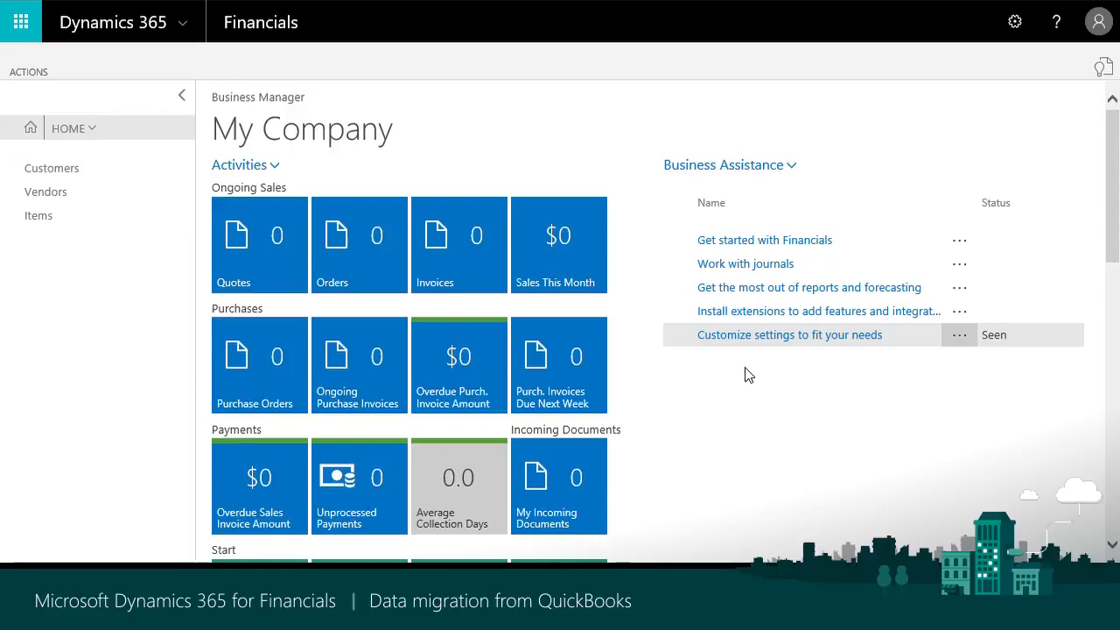
left_click(1100, 24)
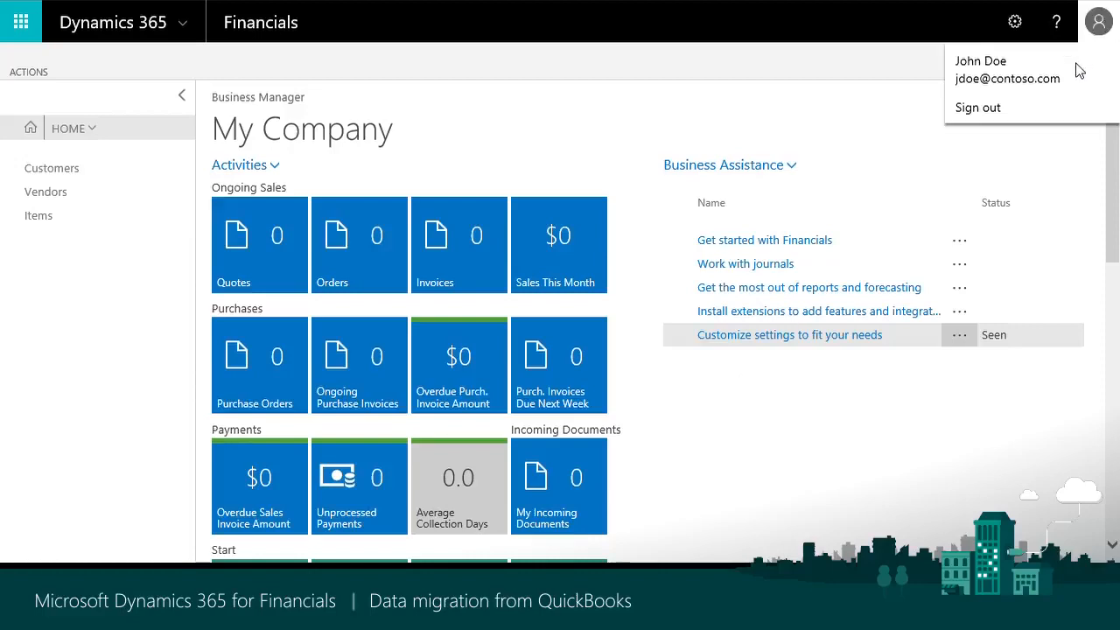
left_click(856, 115)
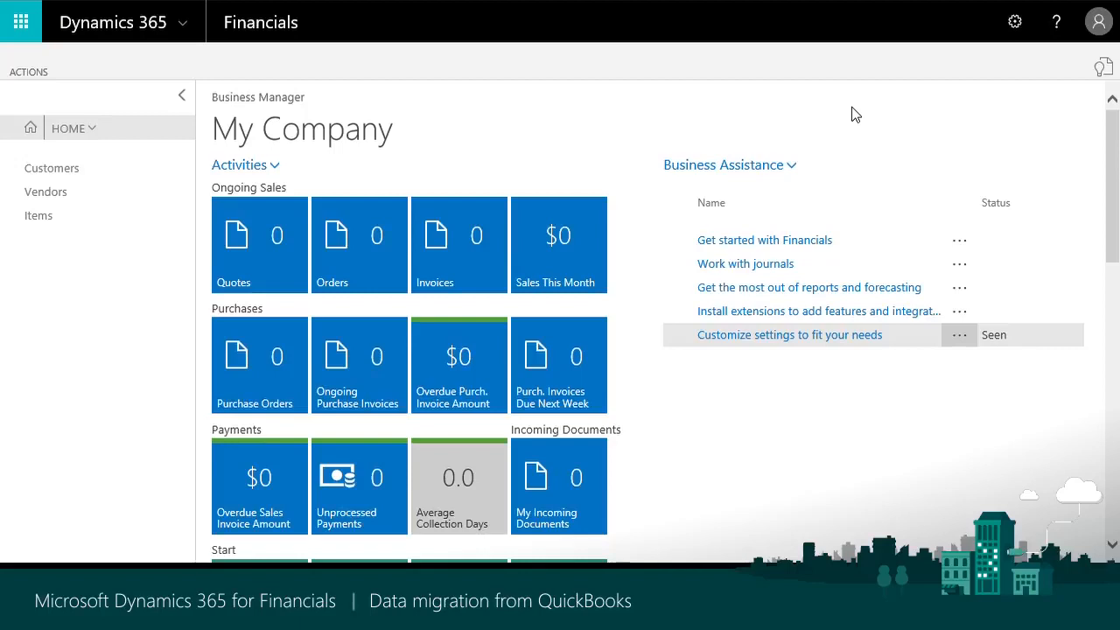
- Start the Migrate business data guide from the assisted setup list
left_click(24, 75)
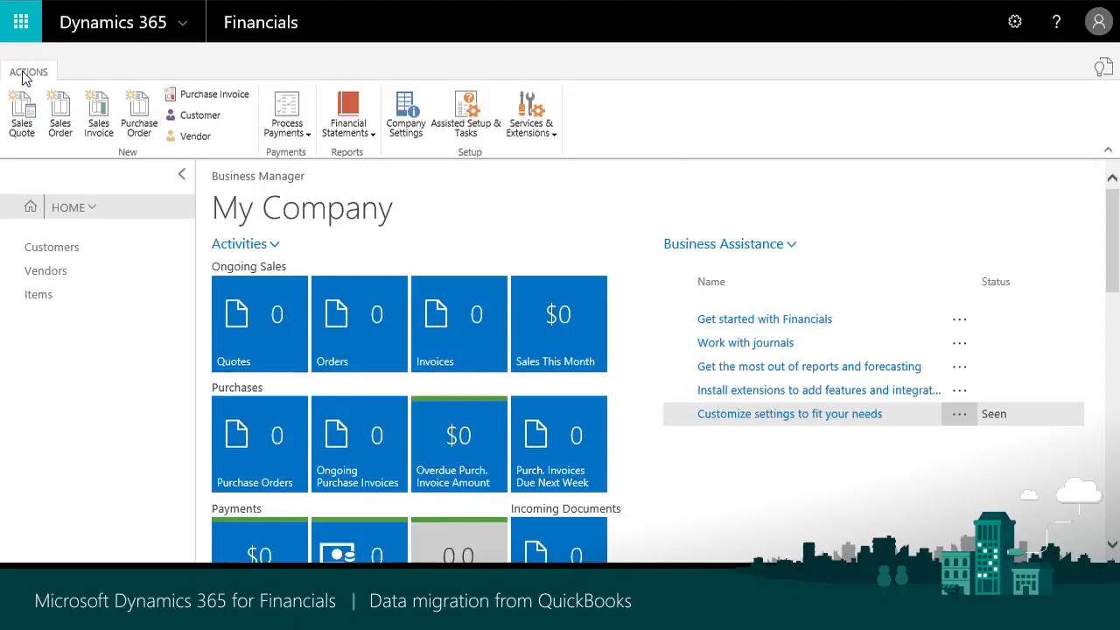
left_click(480, 130)
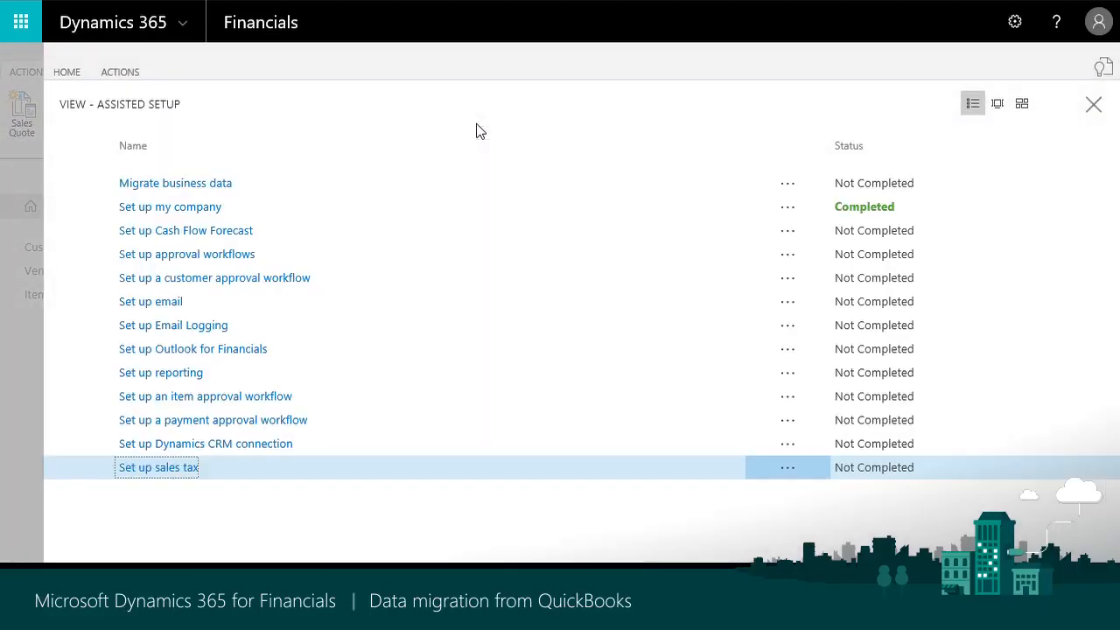
left_click(151, 193)
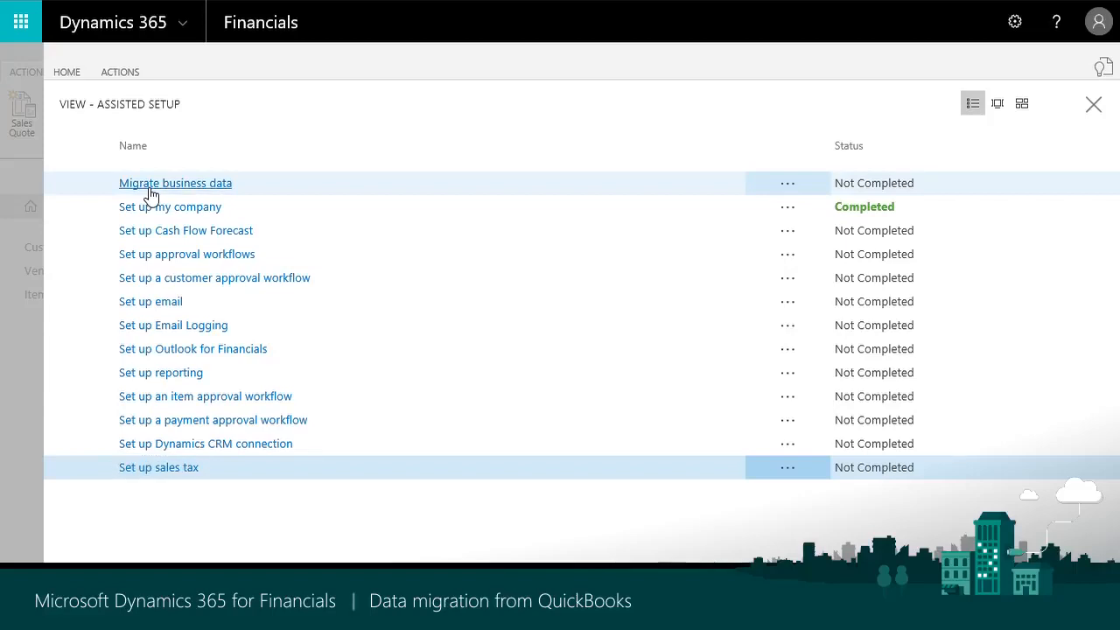
left_click(149, 191)
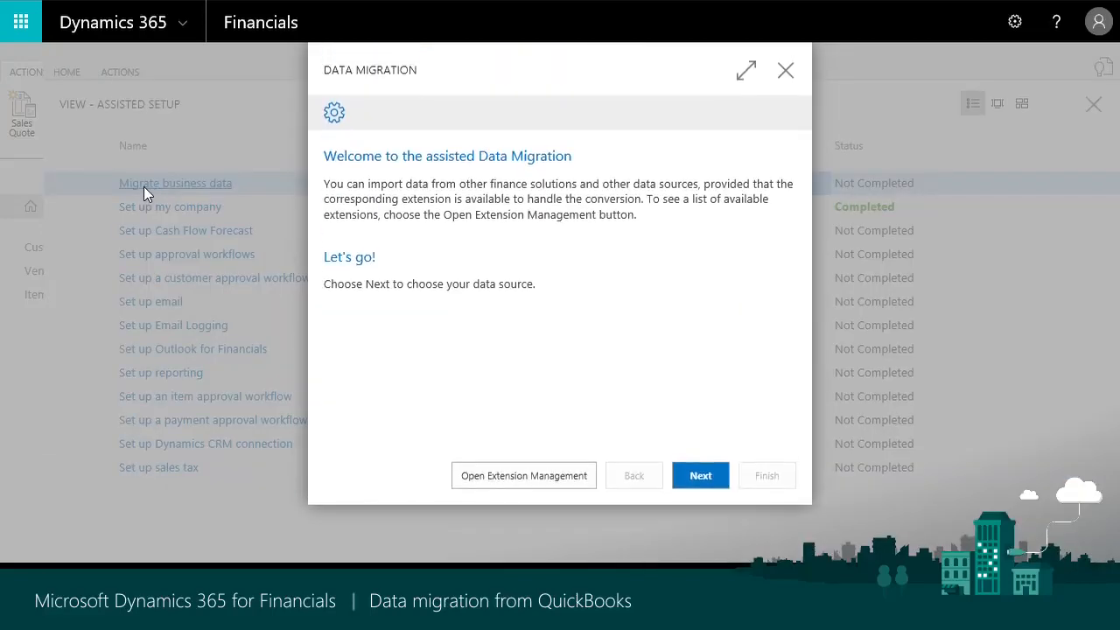
- Choose Import from QuickBooks (IIF) as the data source and continue to the file upload instructions
left_click(699, 482)
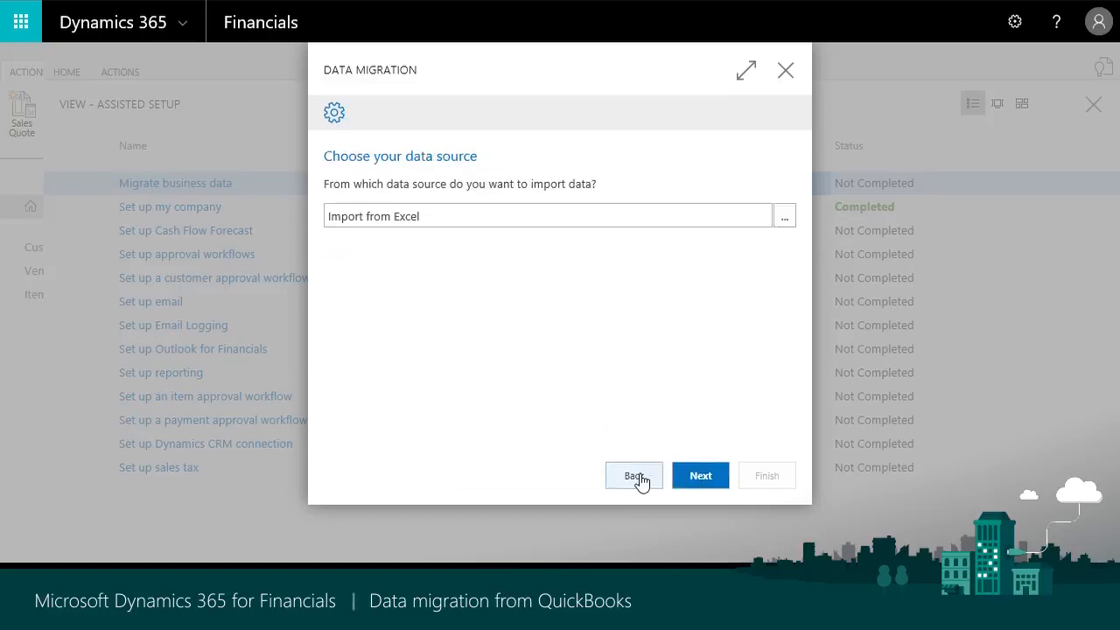
left_click(789, 220)
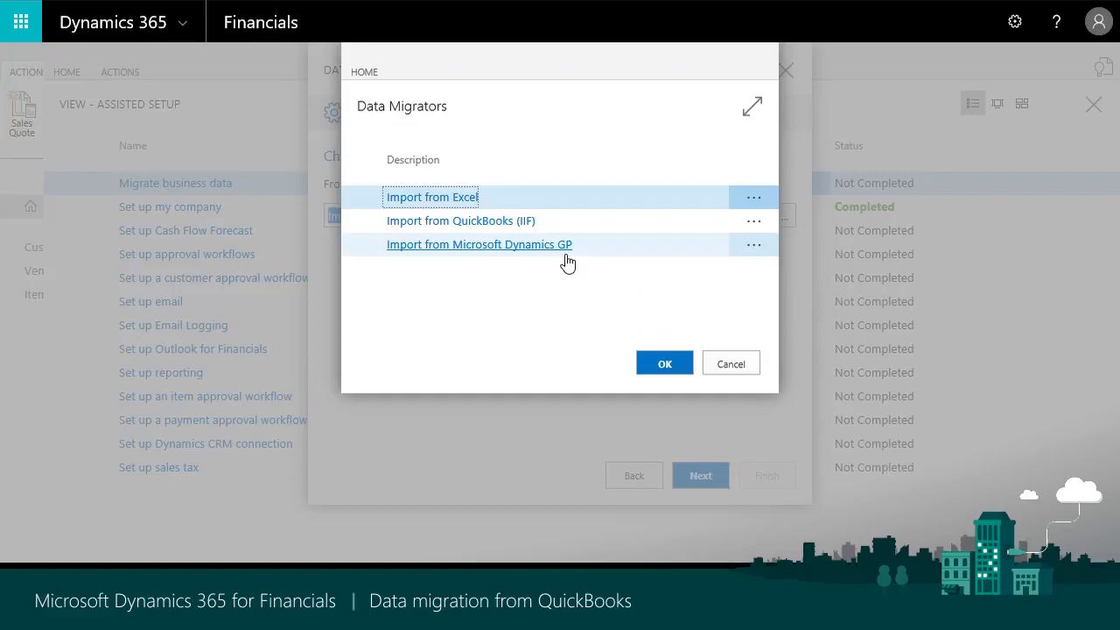
left_click(487, 224)
left_click(701, 477)
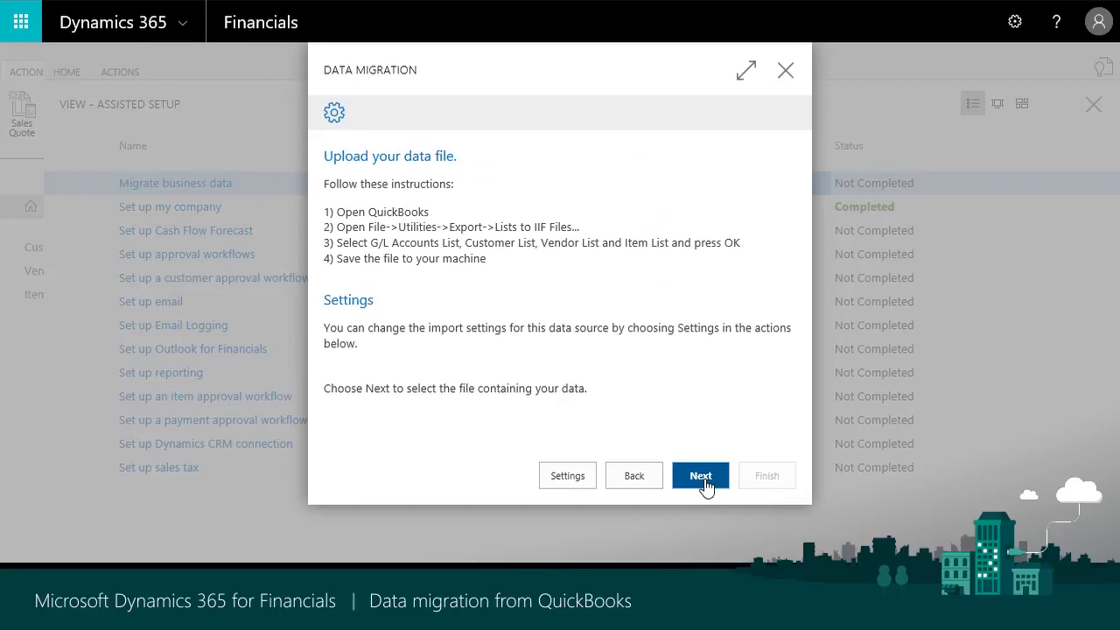
- Review the Item template ITEM000001 and set it as the Default Item Template in the data migration settings
left_click(588, 479)
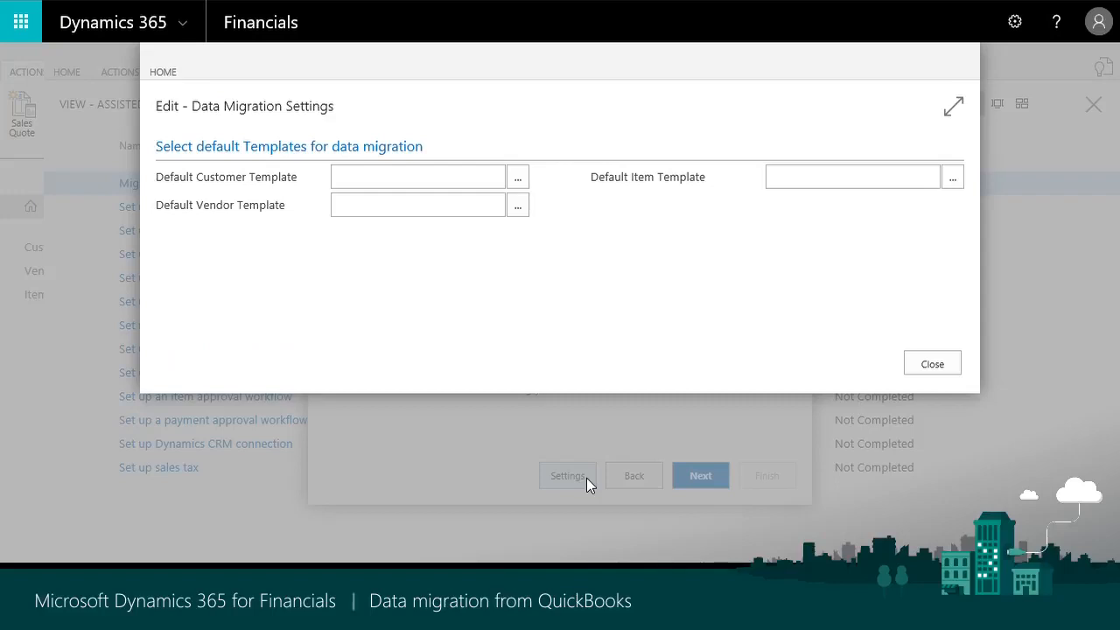
left_click(953, 182)
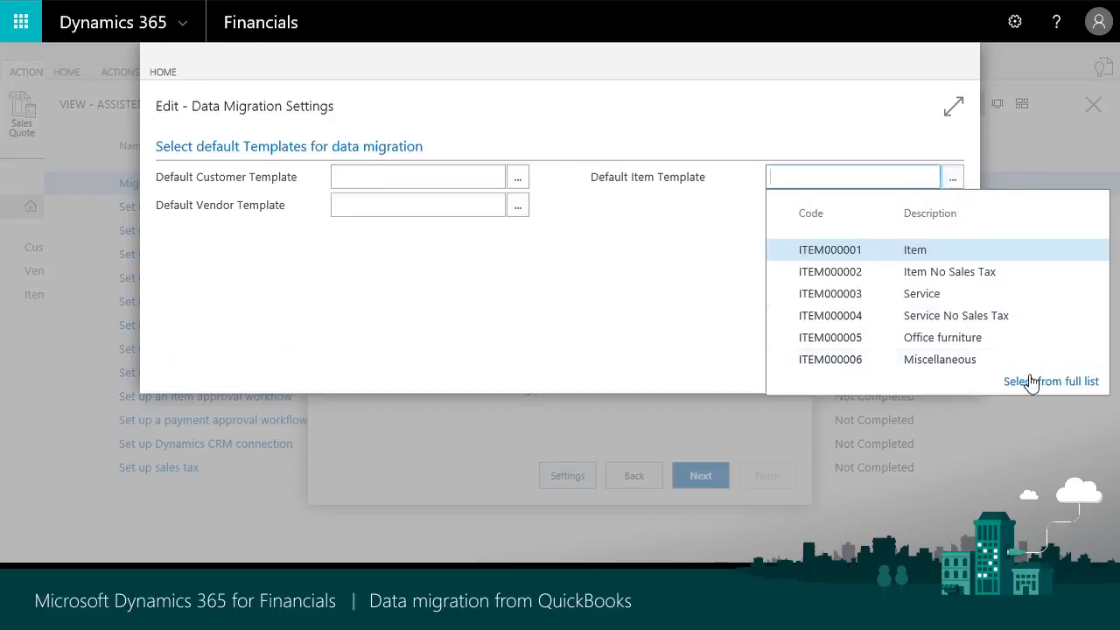
left_click(1033, 385)
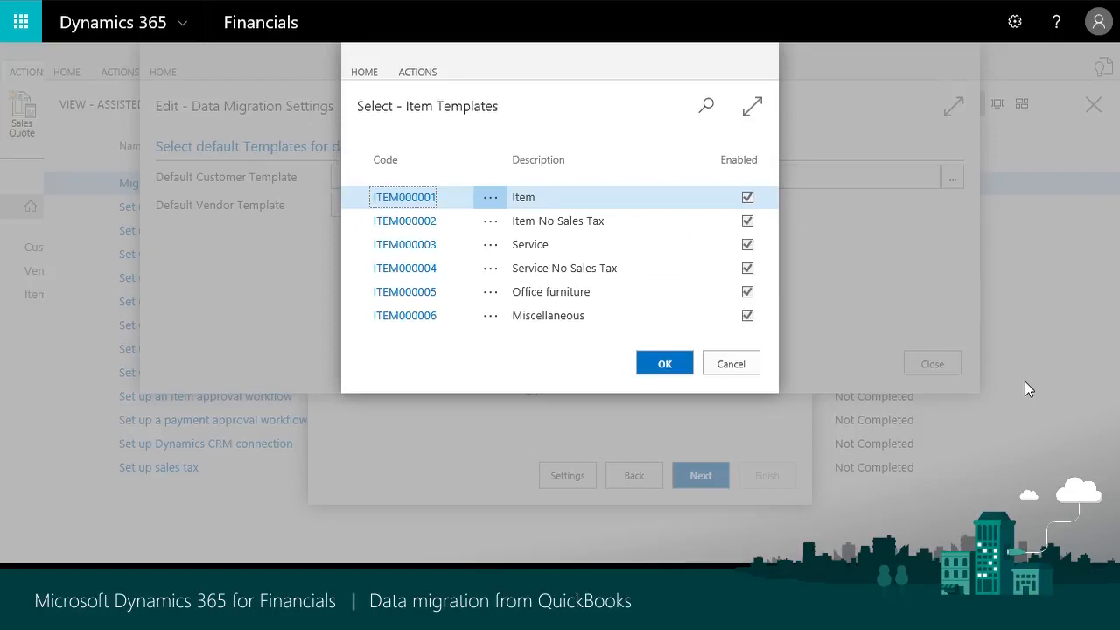
left_click(425, 75)
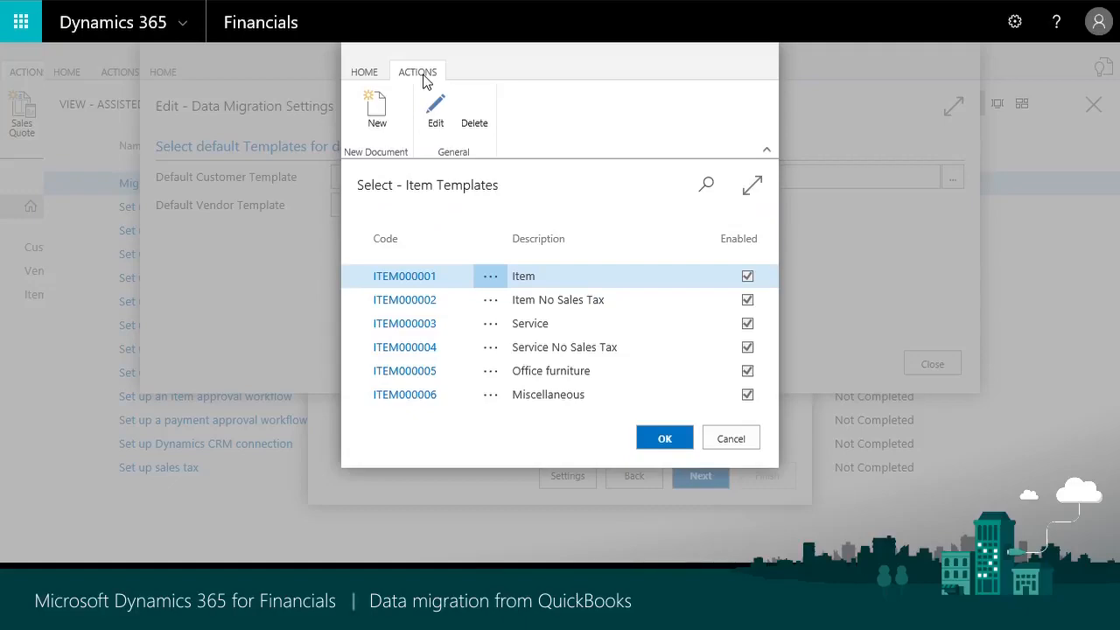
left_click(426, 120)
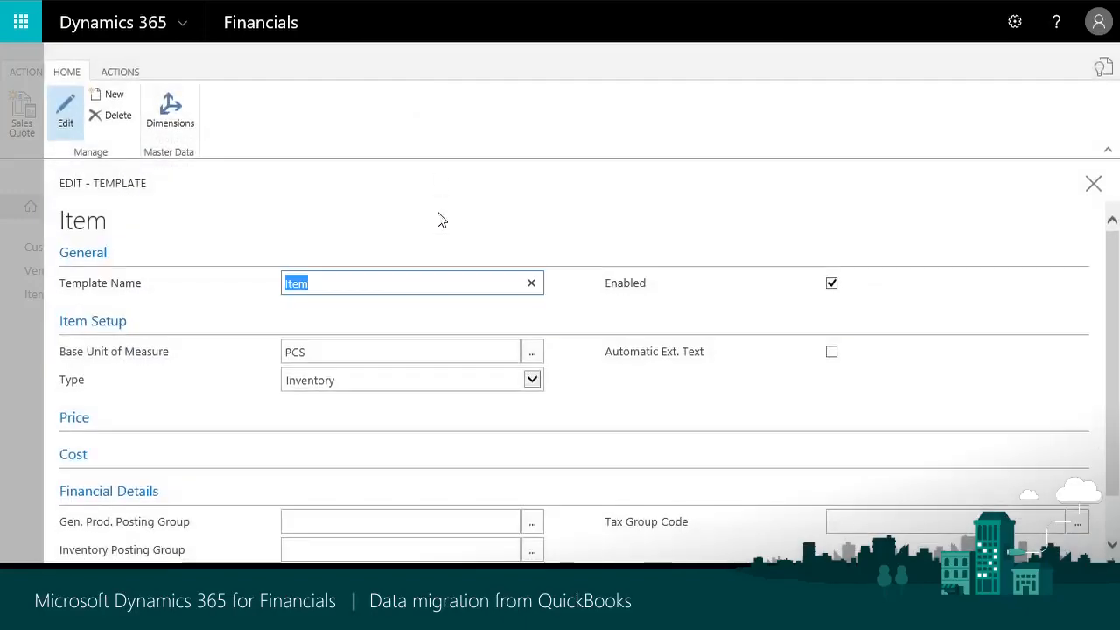
scroll(385, 333, "down", 1)
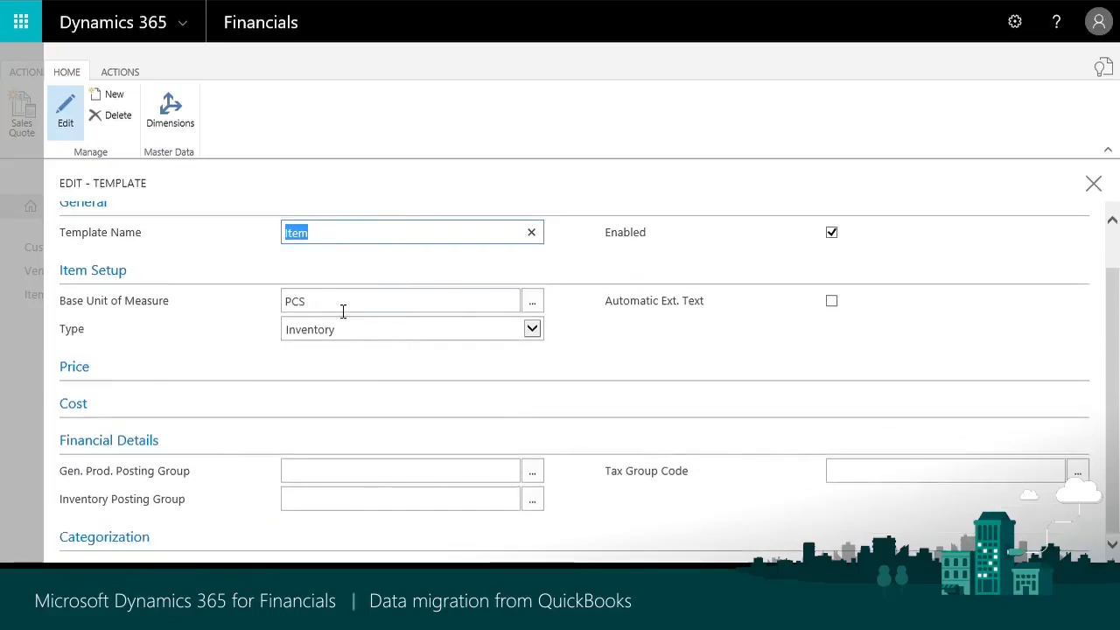
left_click(1095, 185)
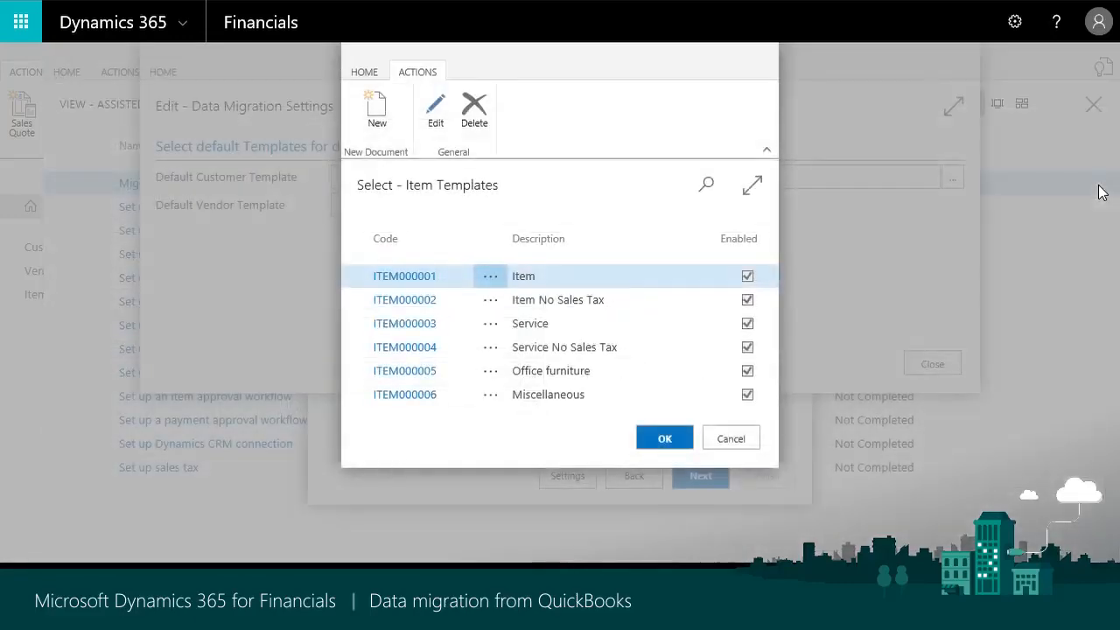
left_click(422, 279)
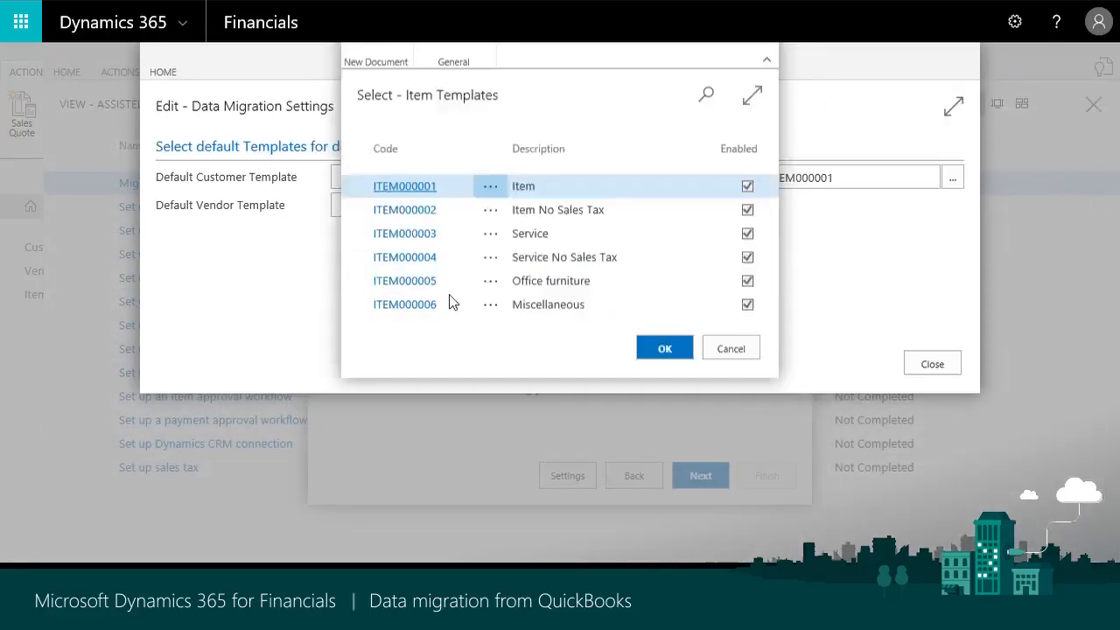
left_click(935, 368)
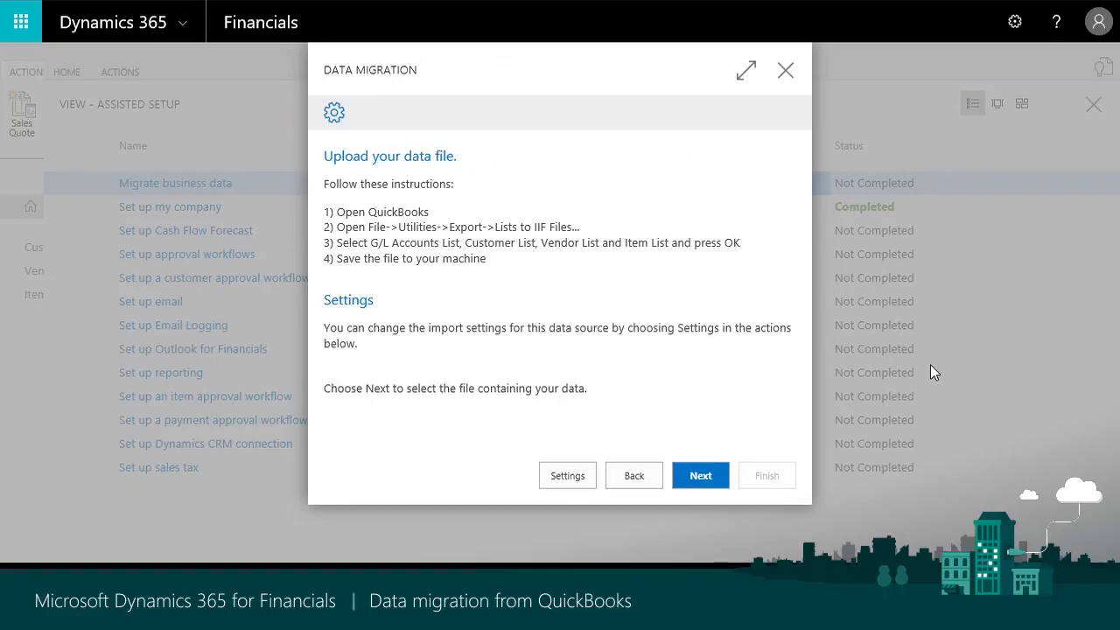
- Upload the QuickBooks data file and apply the imported data with the G/L Account, Customer, Vendor and Item tables selected
left_click(701, 476)
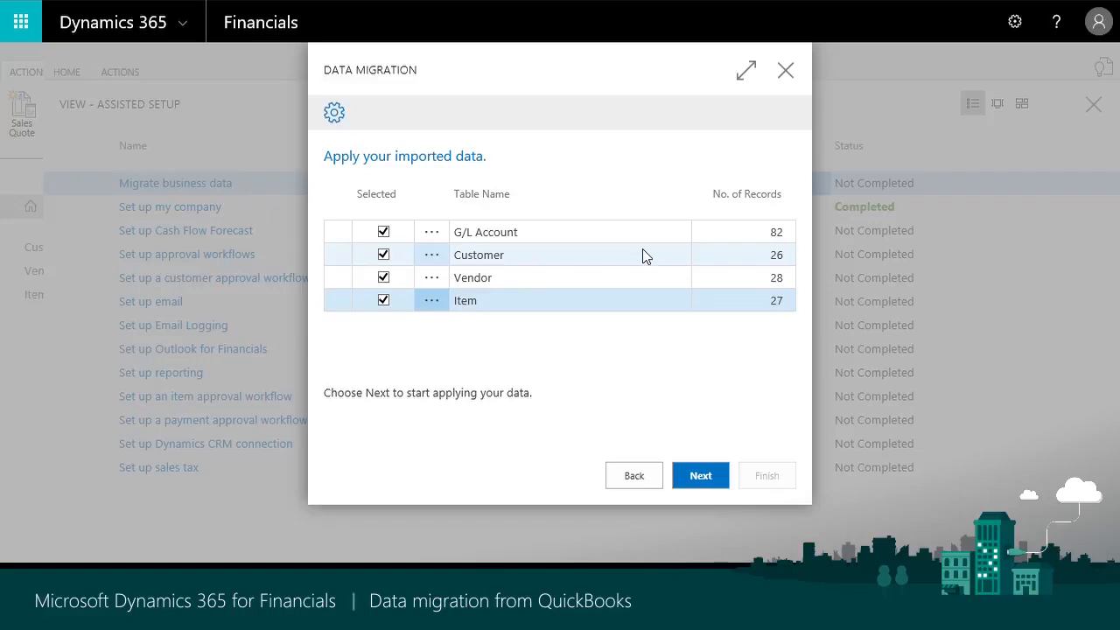
left_click(722, 479)
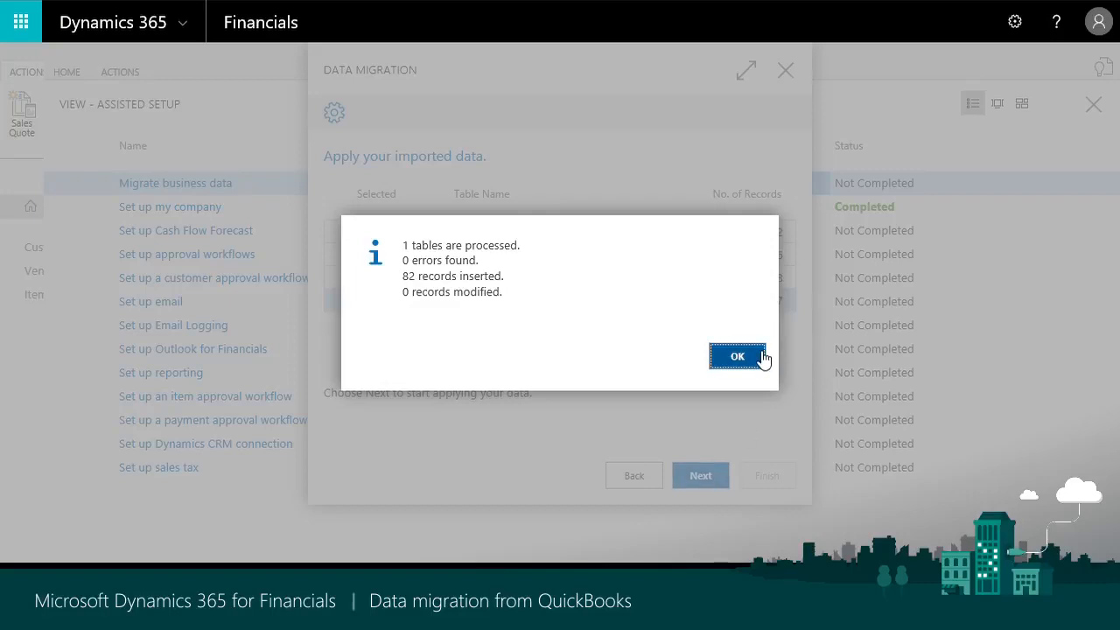
left_click(737, 356)
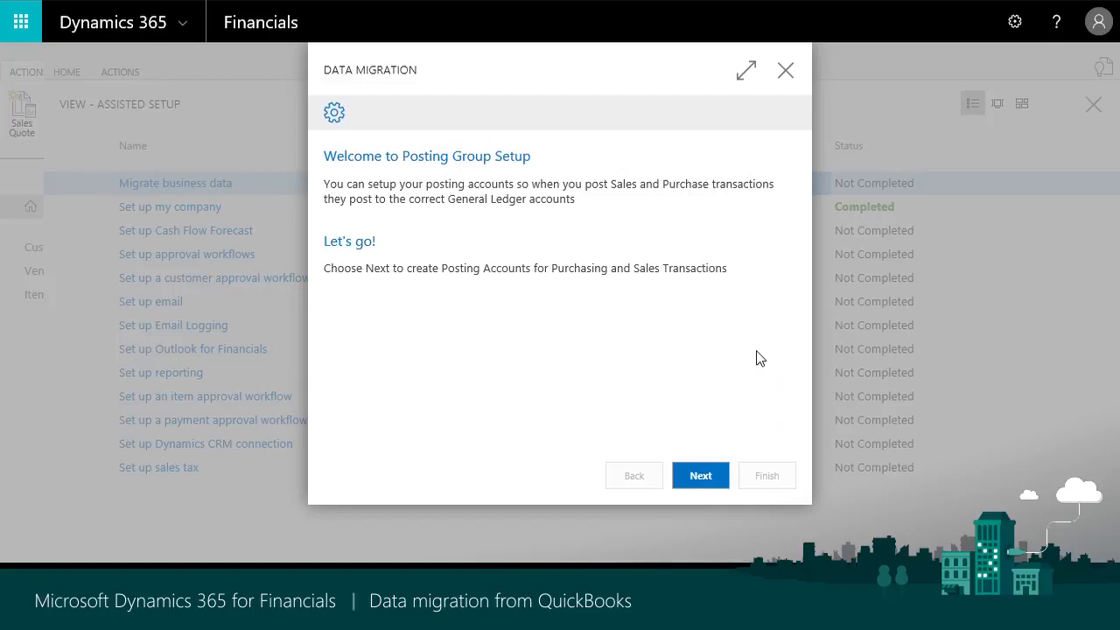
- In the posting group setup, set the Sales Account to 4000 and the Purch. Account to 5000
left_click(701, 485)
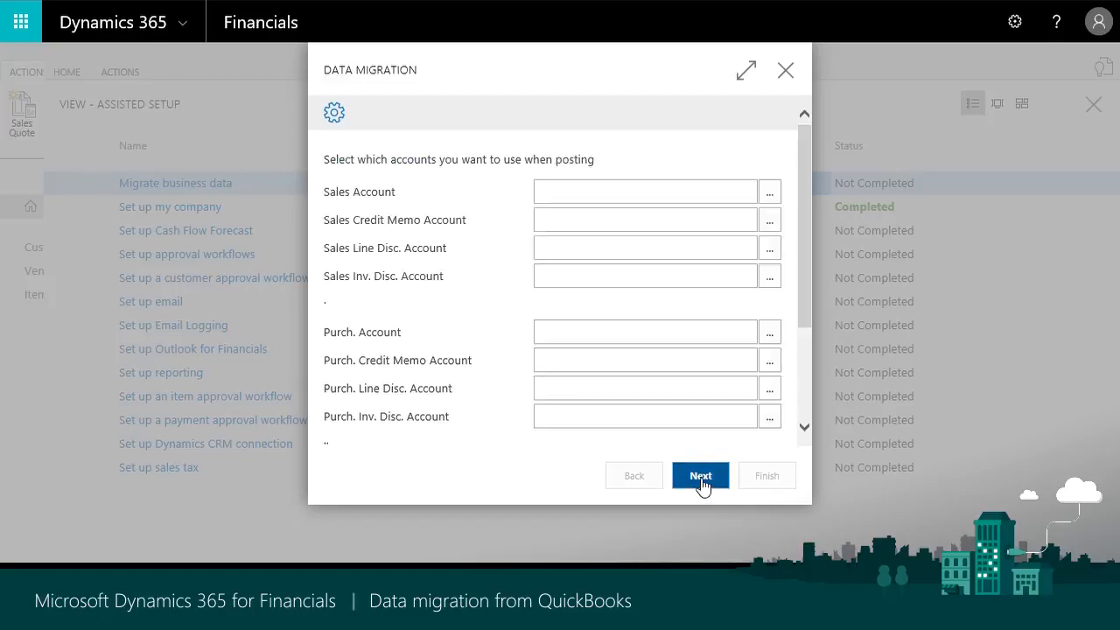
left_click(615, 198)
type("40")
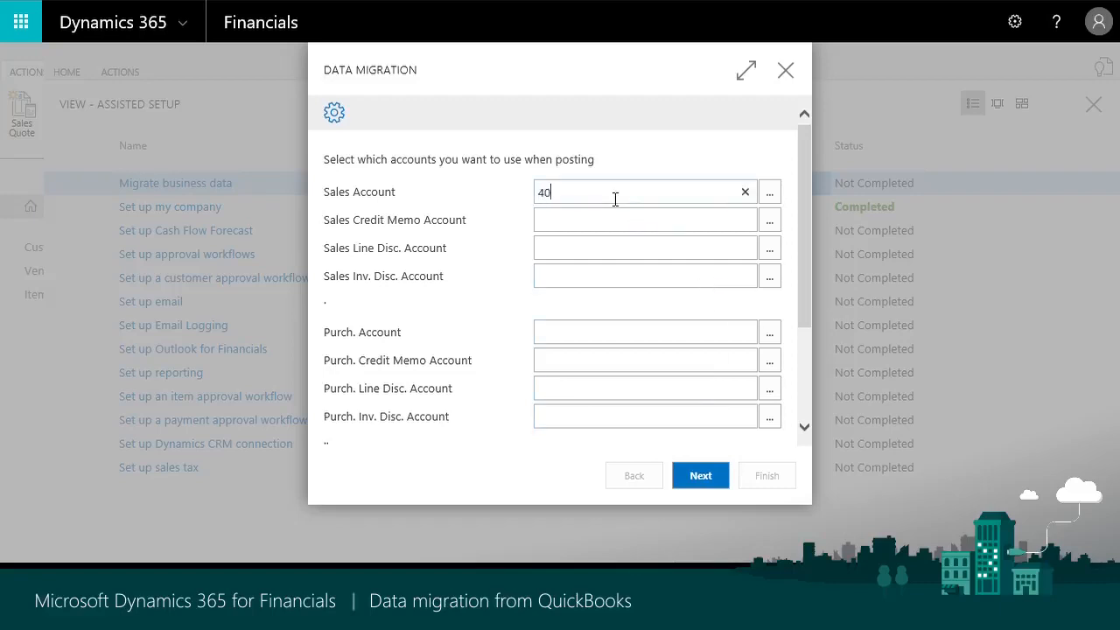
type("00")
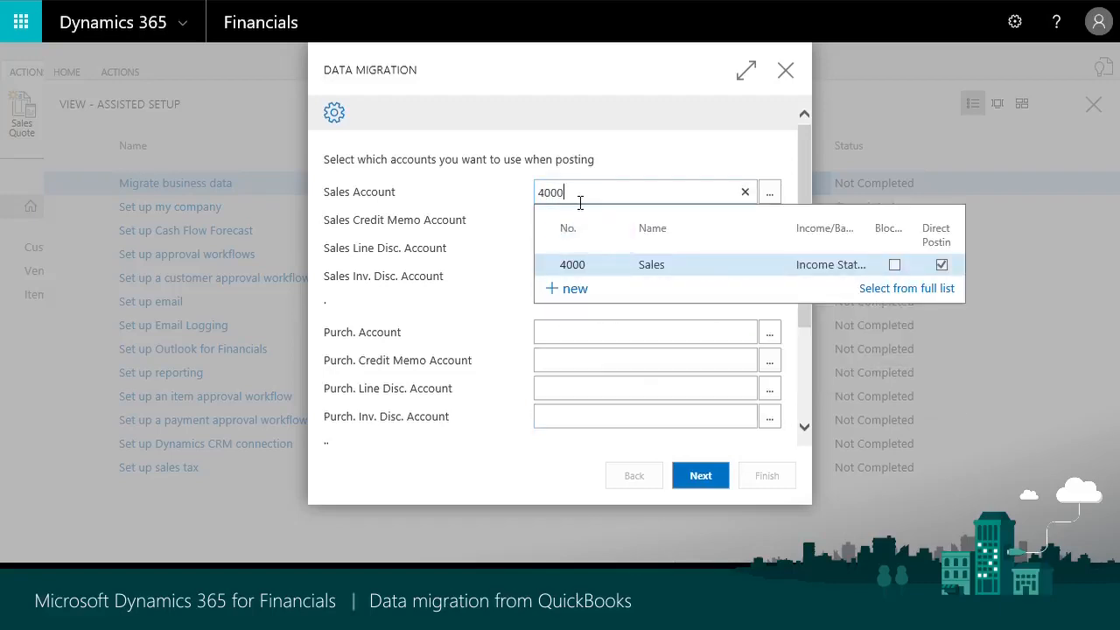
left_click(573, 264)
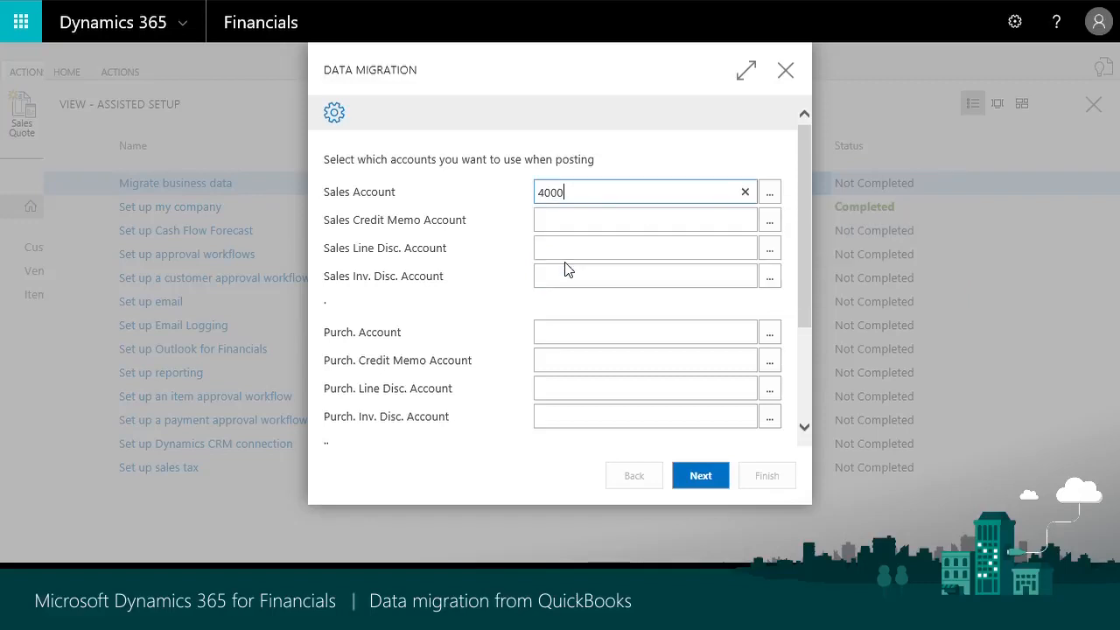
left_click(573, 332)
type("5000")
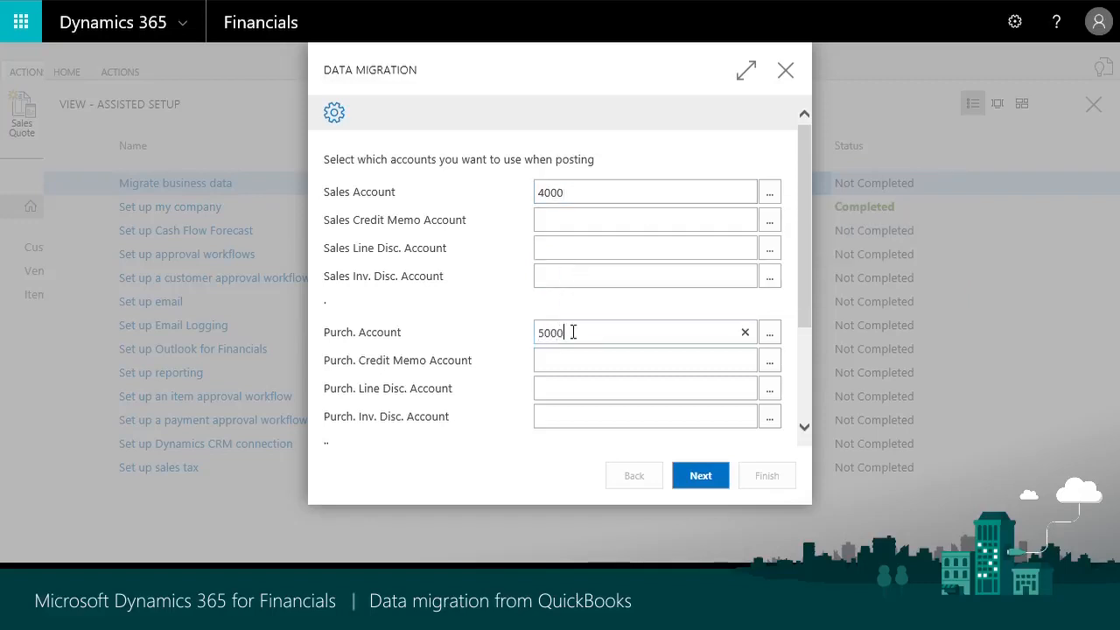
key("Tab")
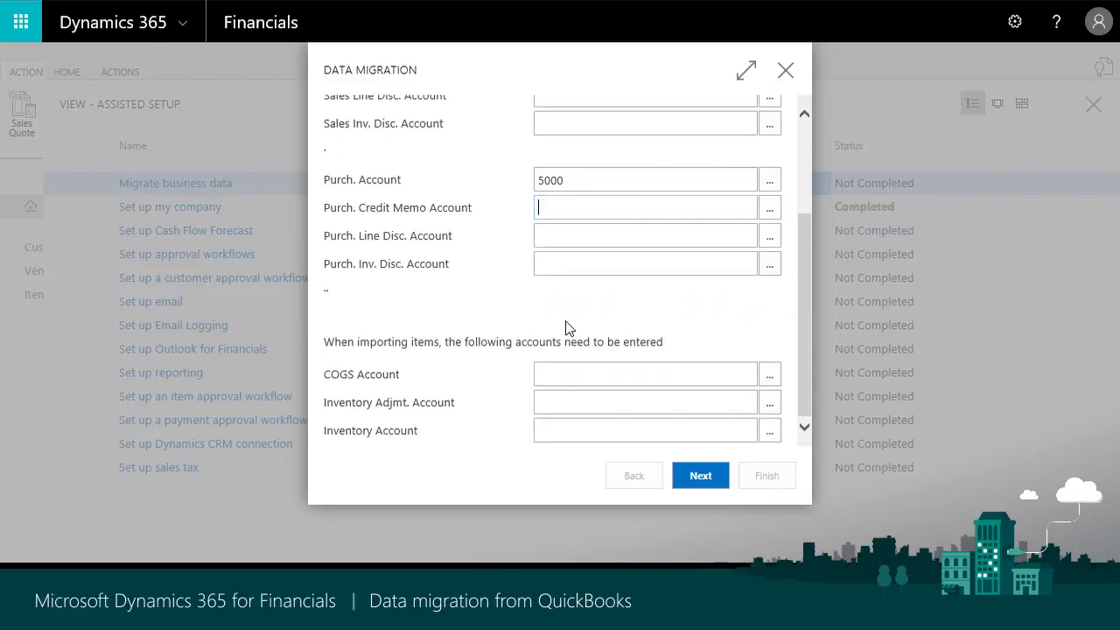
- Set the COGS Account and Inventory Adjmt. Account to 5100 and the Inventory Account to 1300, and continue
left_click(576, 378)
type("5100")
key("Tab")
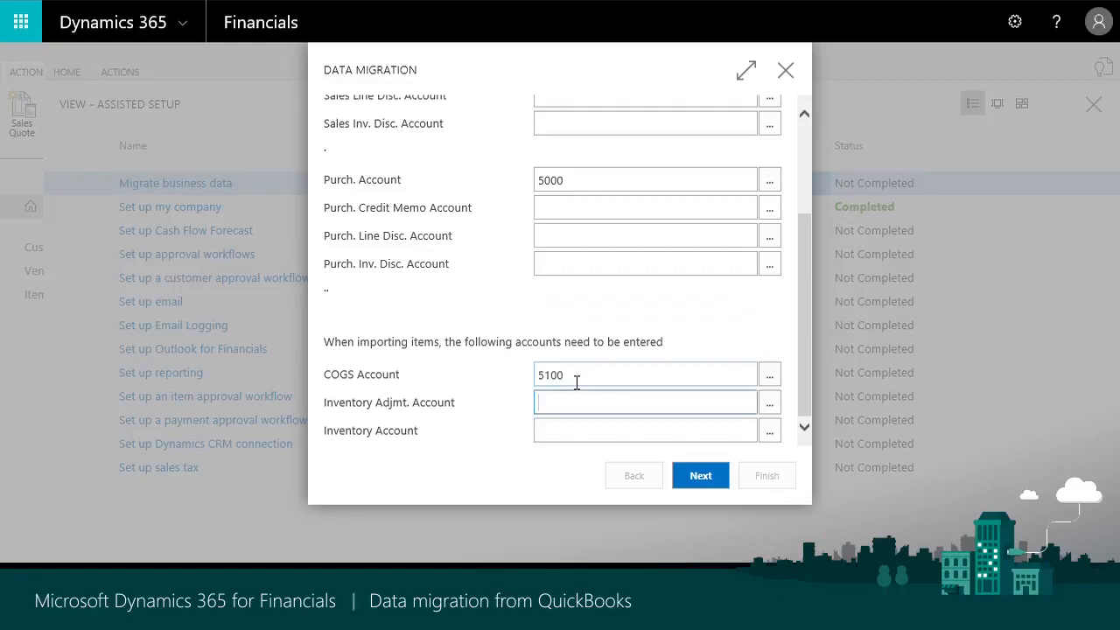
type("5100")
key("Tab")
type("130")
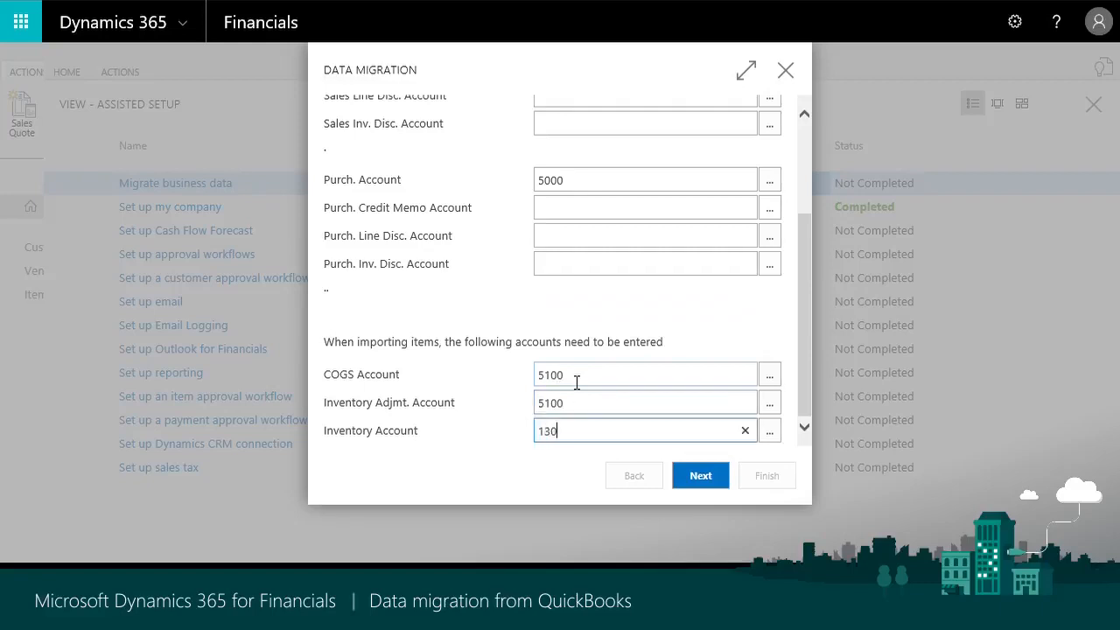
type("0")
key("Tab")
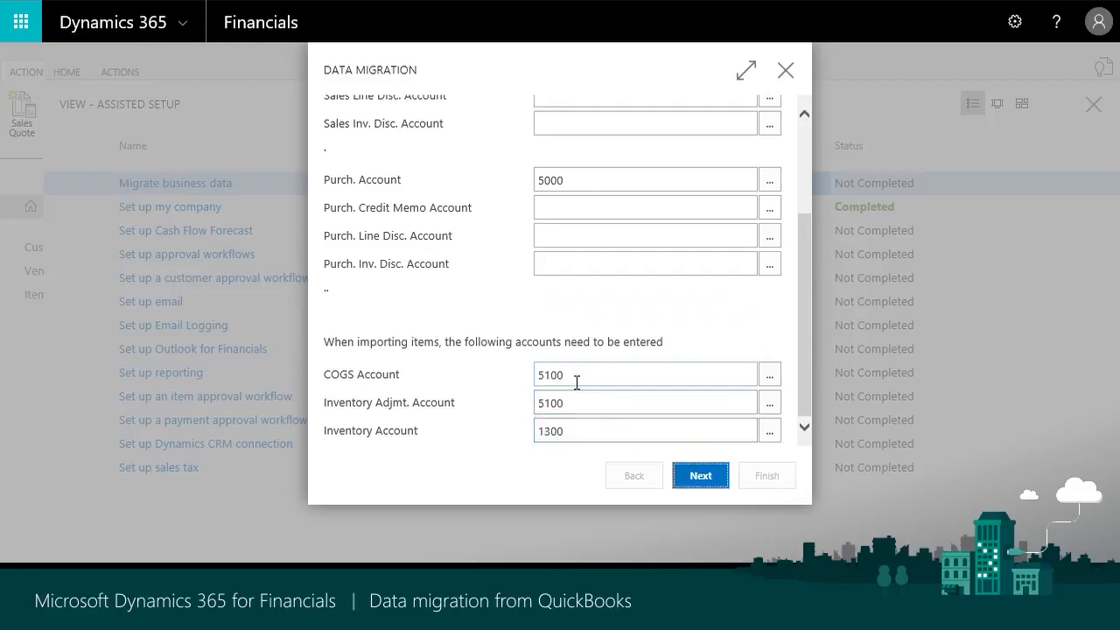
left_click(705, 486)
- Set the customers' Receivables Account to 1200 and the vendors' Payables Account to 2100, and proceed with the migration
left_click(579, 248)
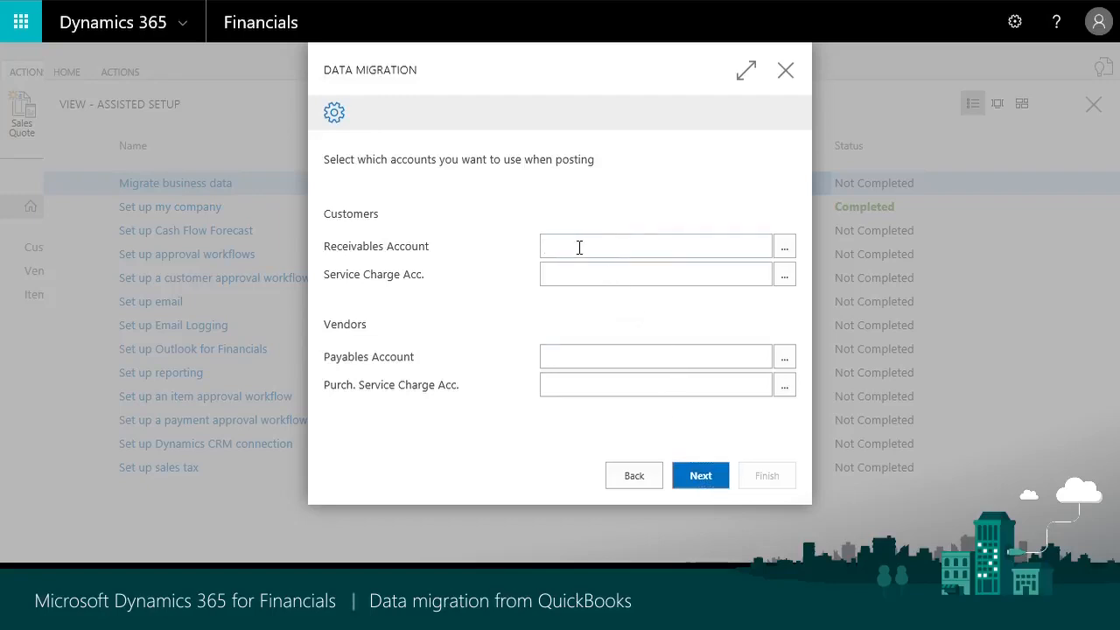
type("1200")
key("Tab")
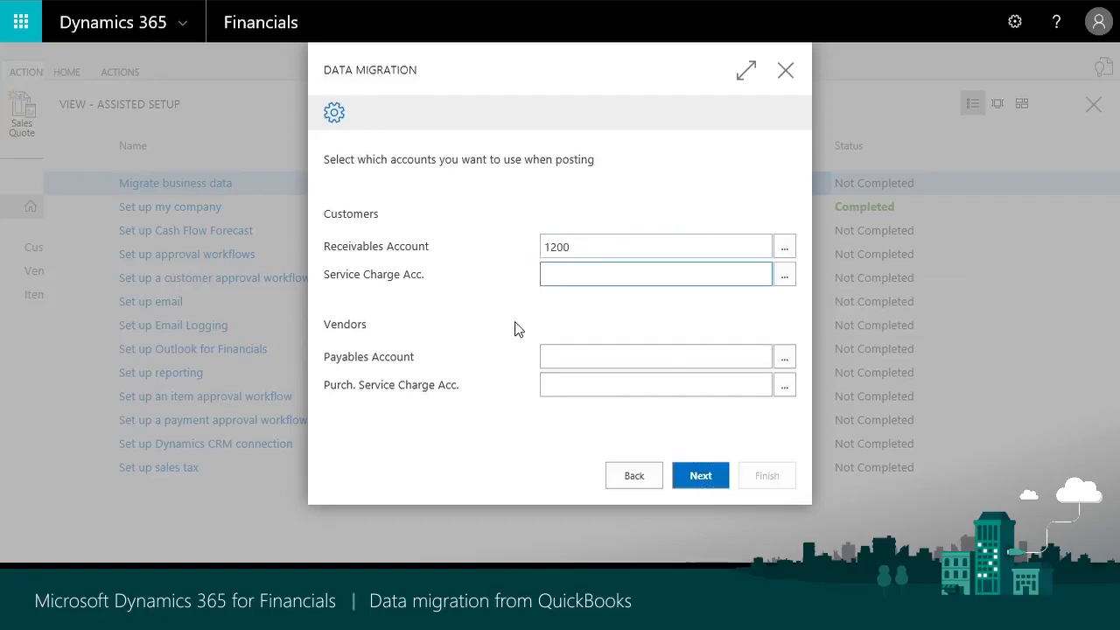
left_click(574, 357)
type("2100")
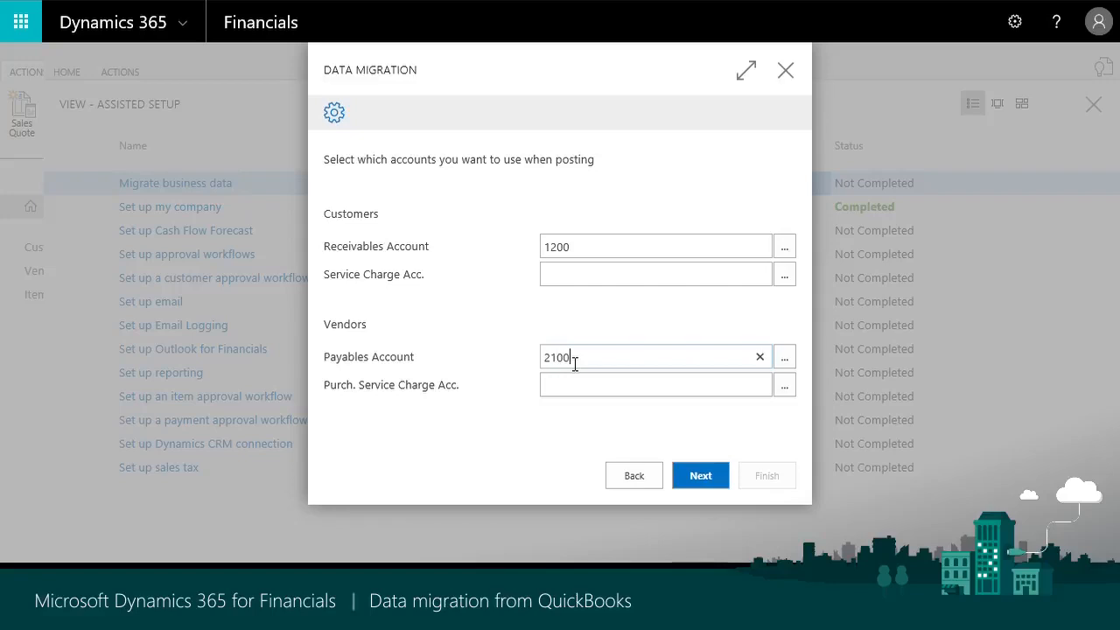
key("Tab")
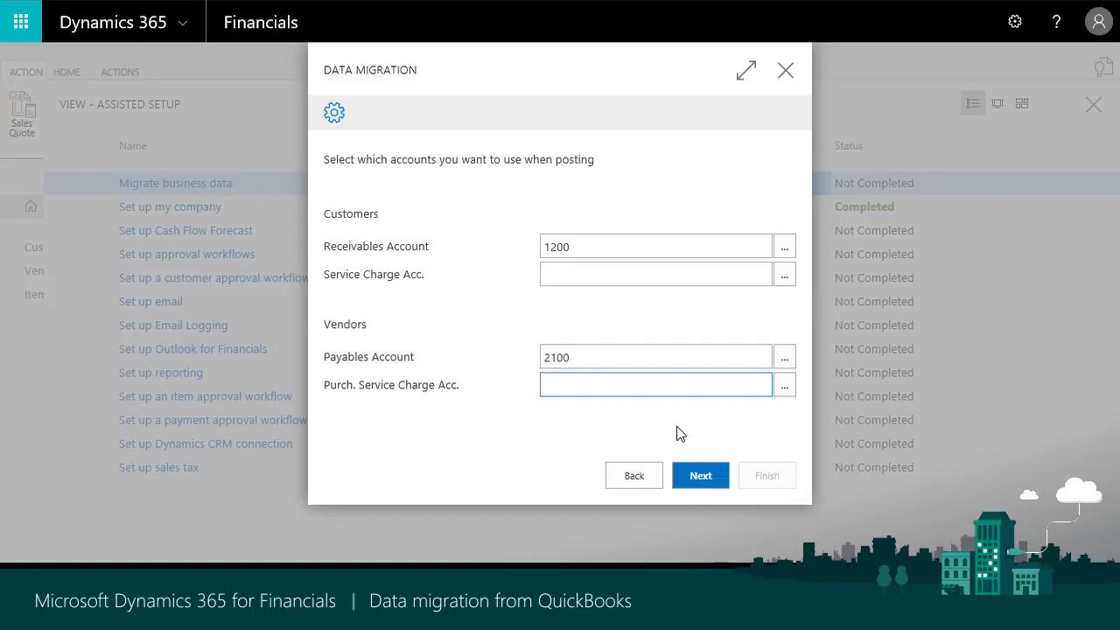
left_click(715, 483)
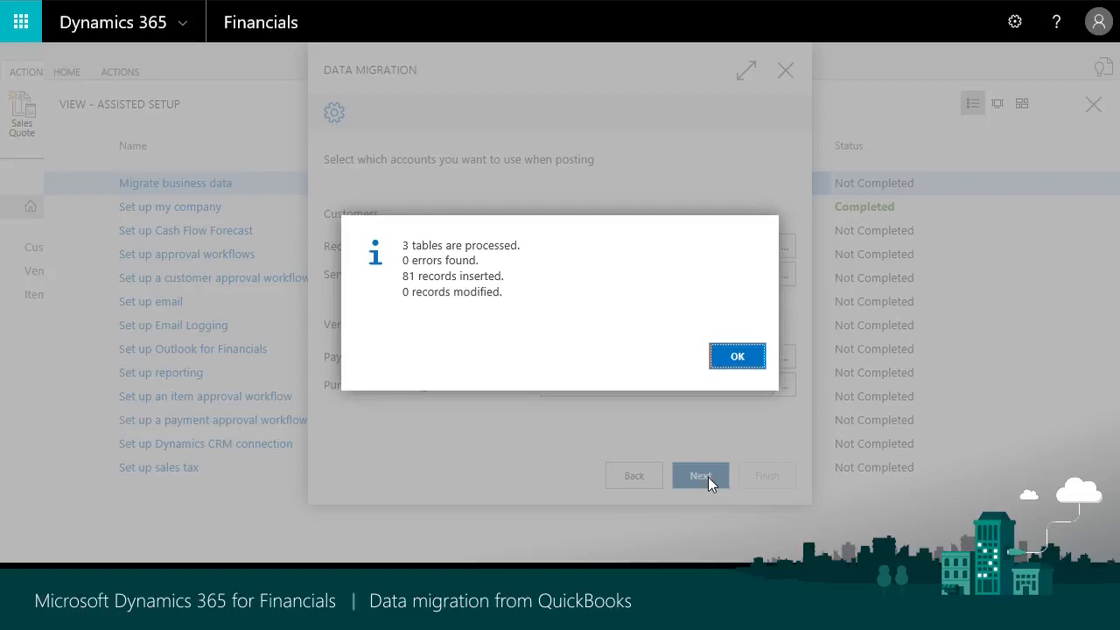
- Finish the data migration guide and close the assisted setup list to return to the home page
left_click(746, 353)
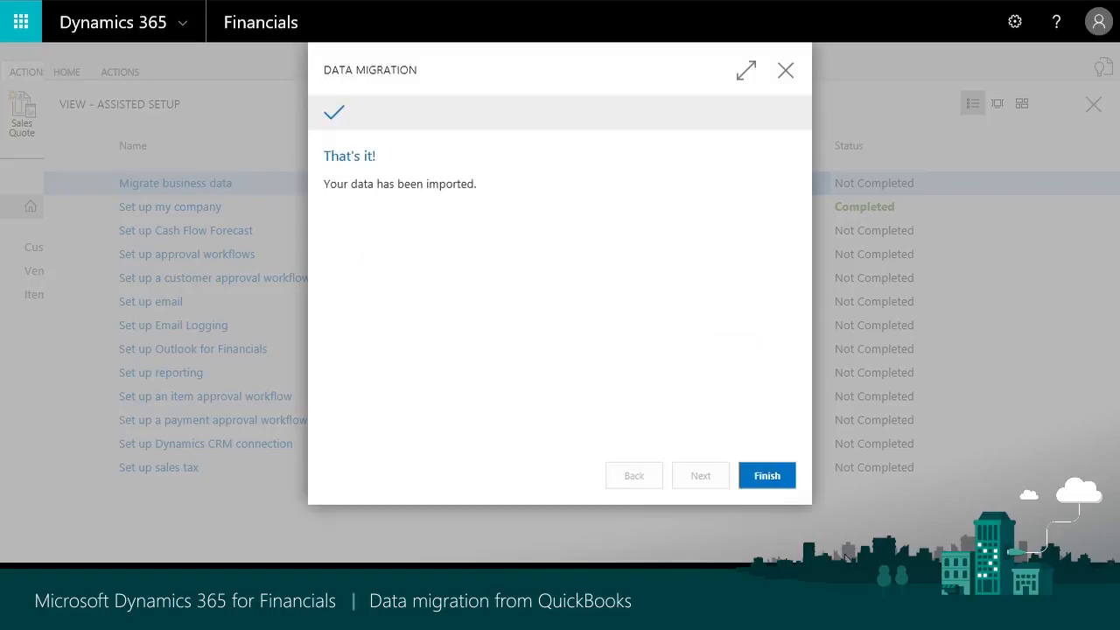
left_click(767, 477)
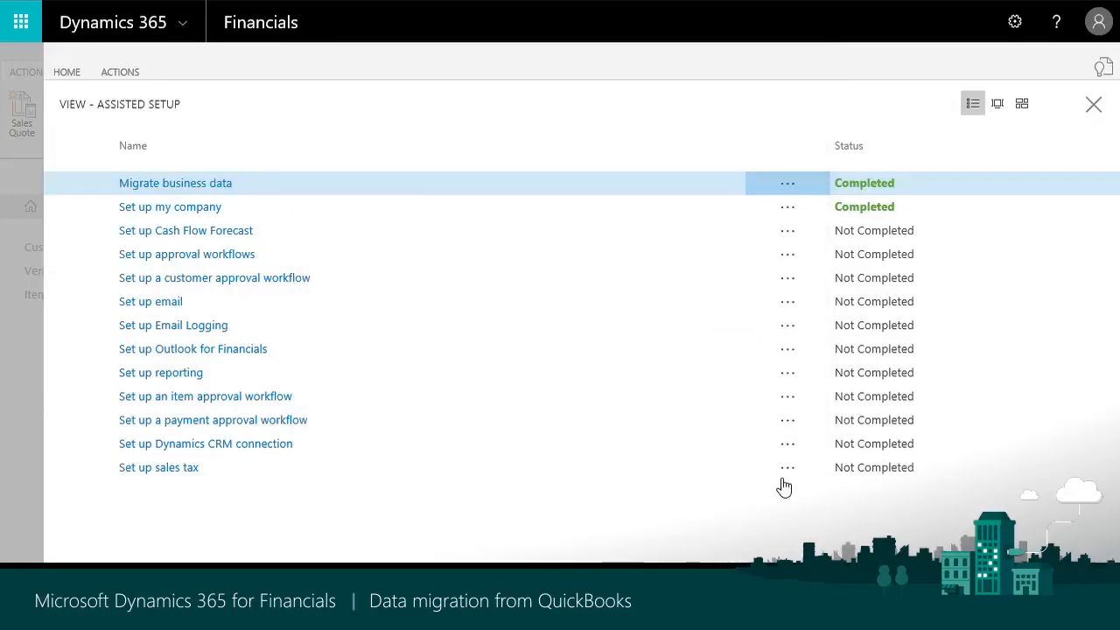
left_click(1094, 106)
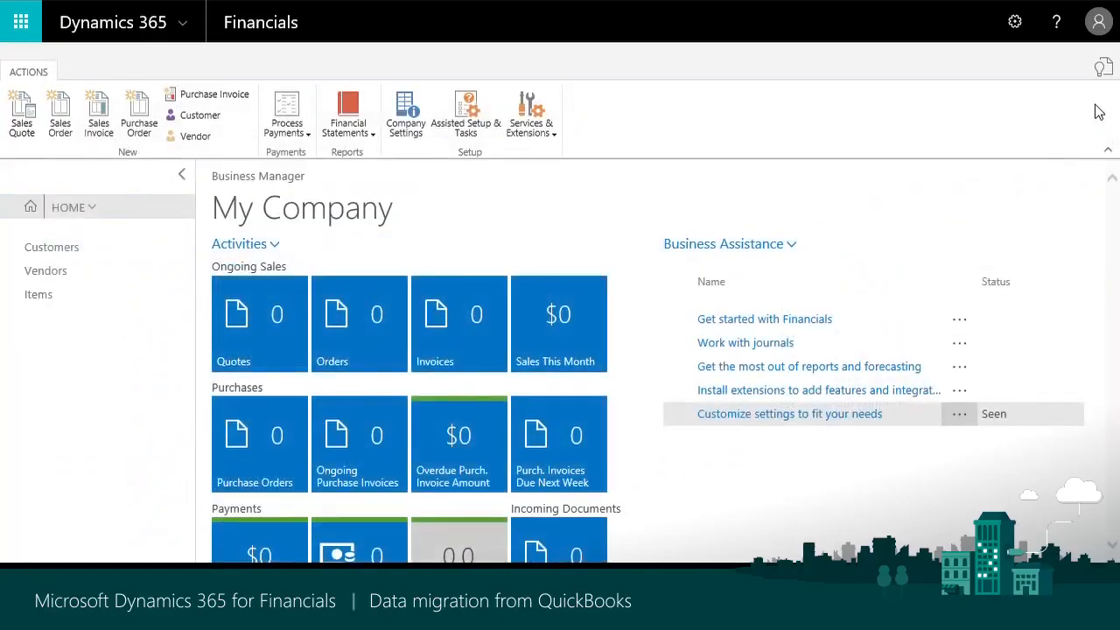
- Review the migrated records in the Customers, Vendors and Items lists
left_click(87, 261)
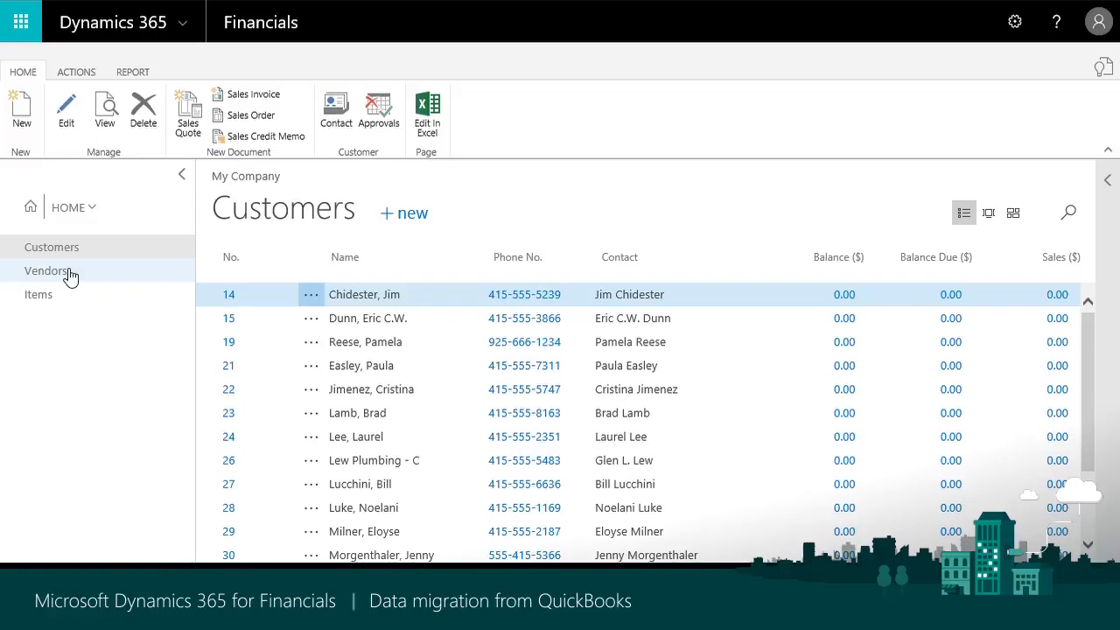
left_click(70, 275)
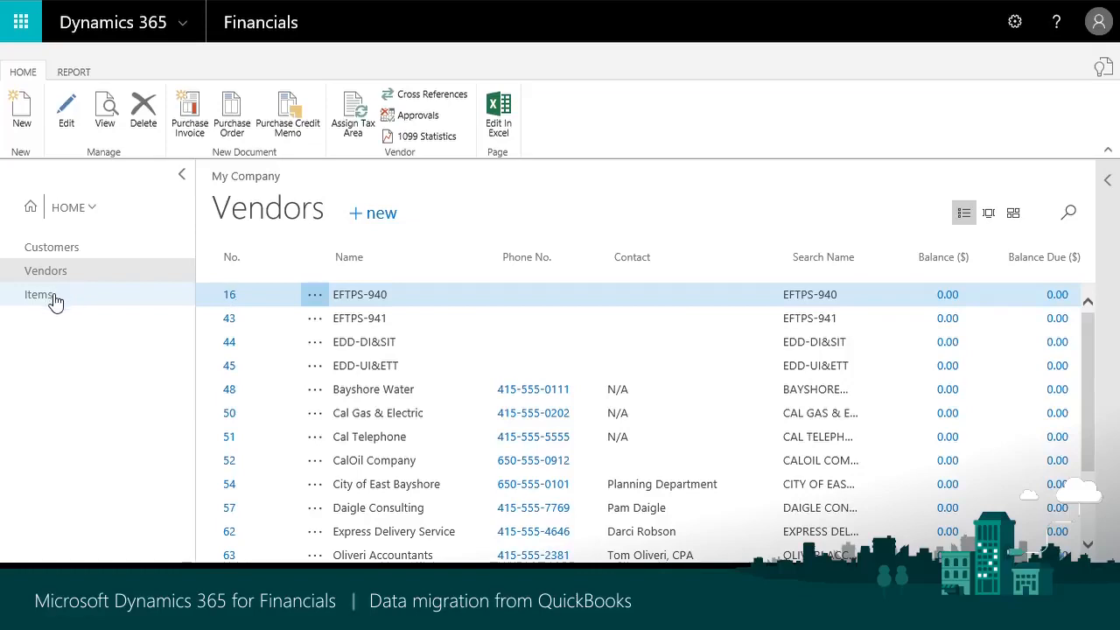
left_click(52, 300)
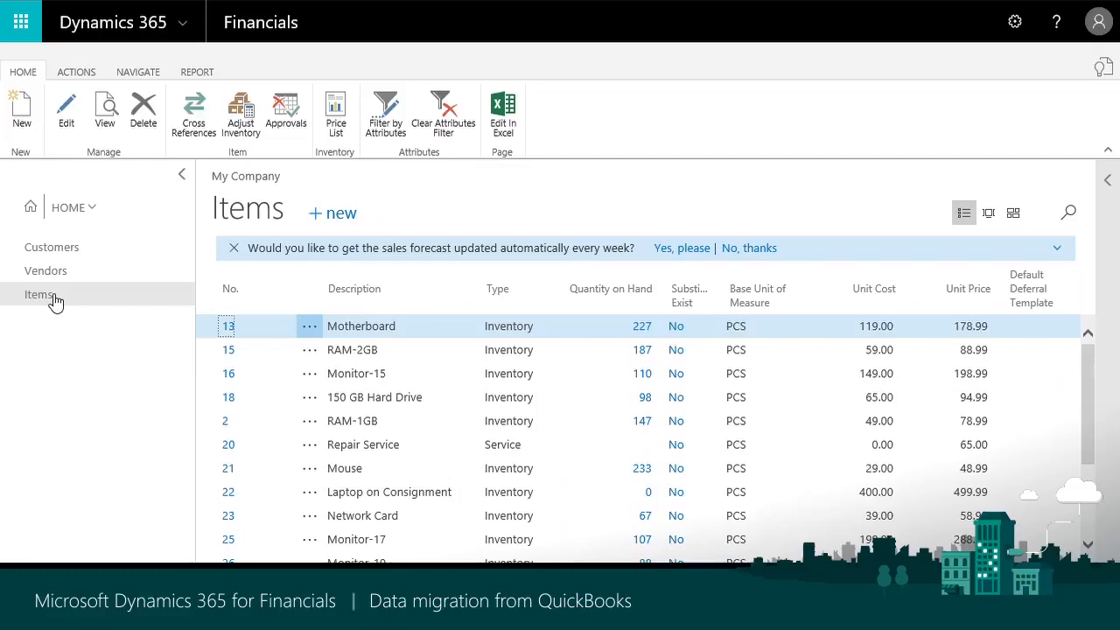
- Search for "chart of accounts", open the Finance department's Chart of Accounts and check the accounts' net change and balance
left_click(1104, 68)
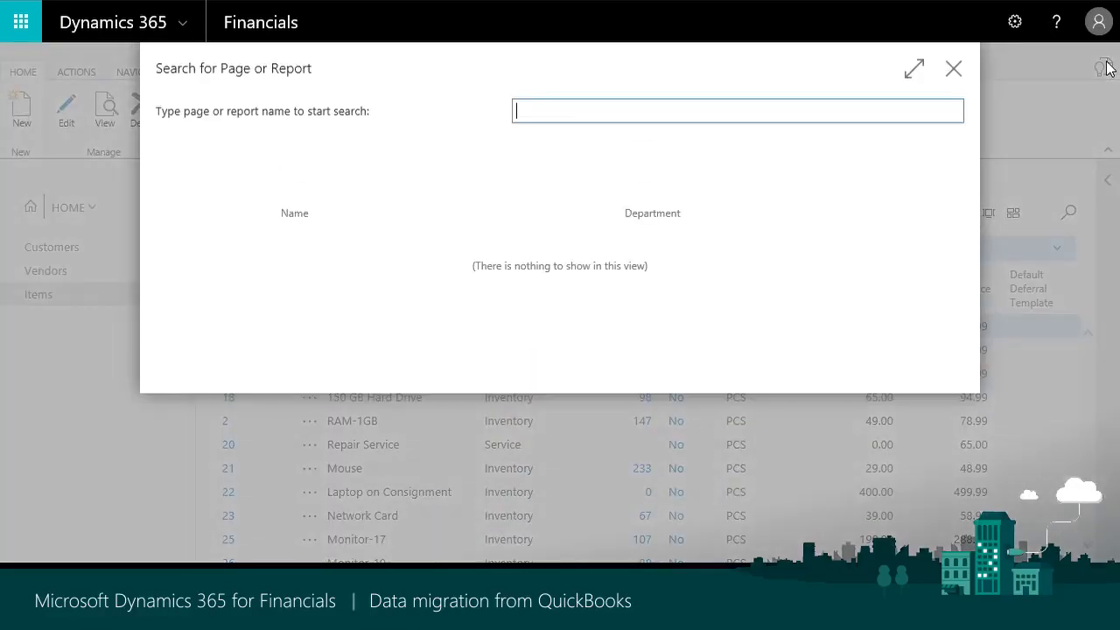
type("chart of accounts")
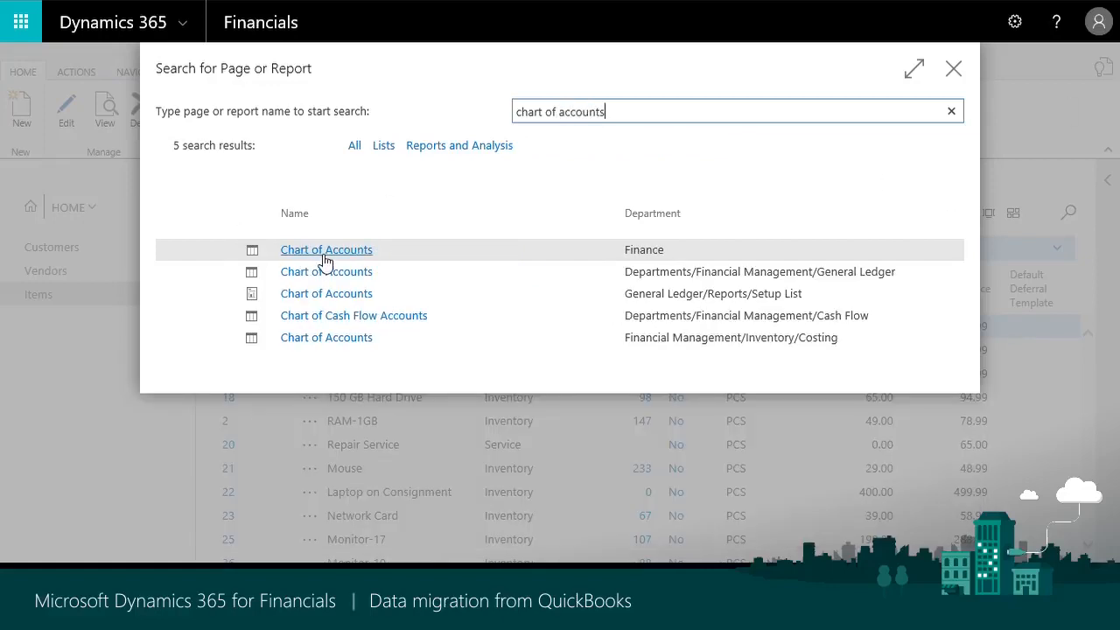
left_click(323, 254)
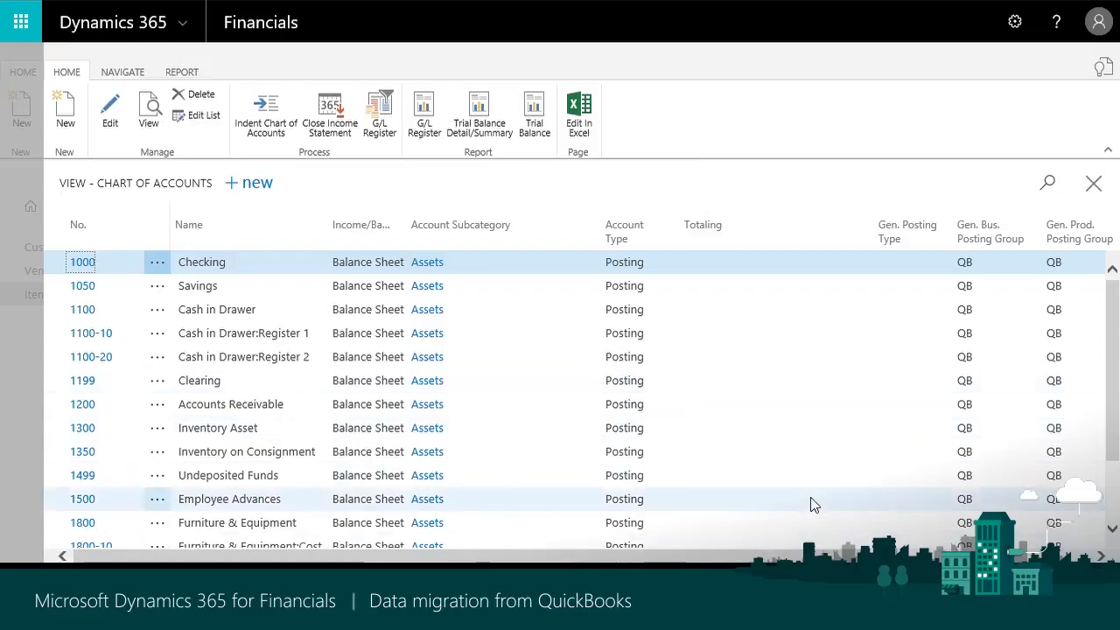
left_click_drag(837, 556, 1062, 556)
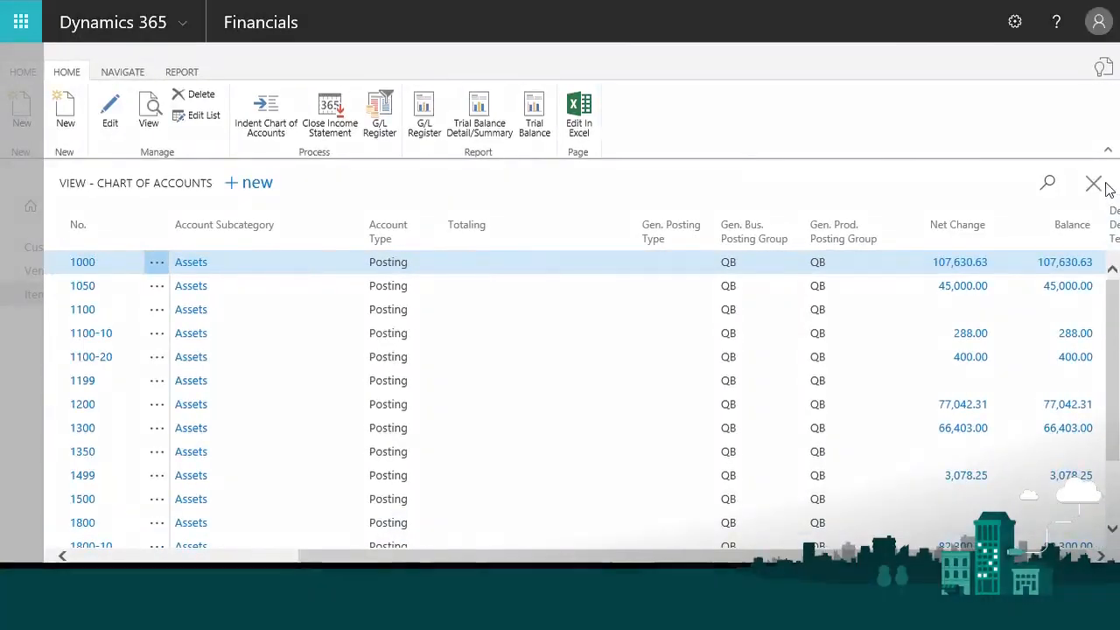